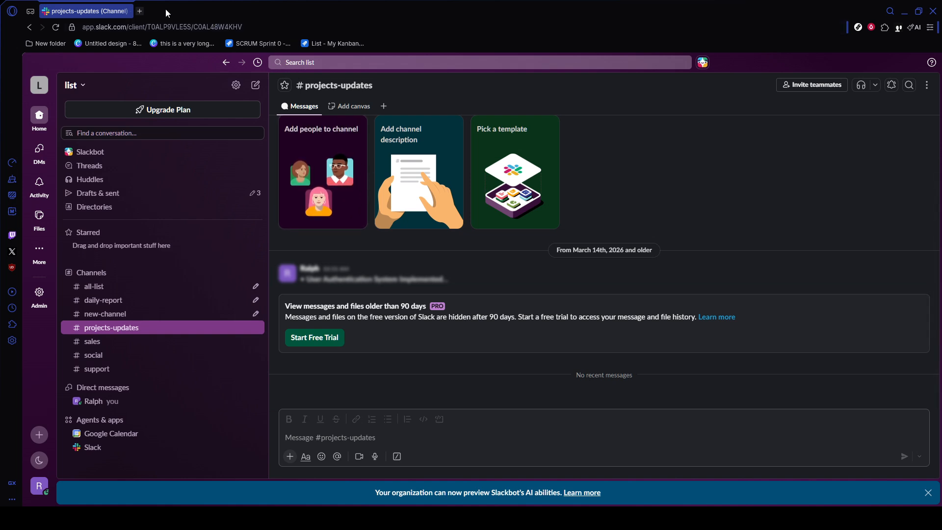
- Search the web for "slack api" in a new browser tab and open the Slack API: Applications page
click(143, 11)
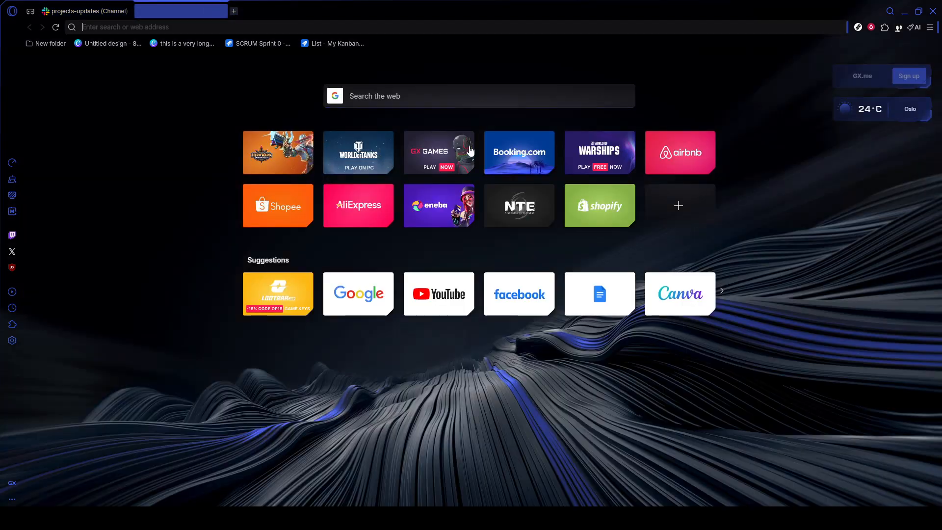
click(86, 11)
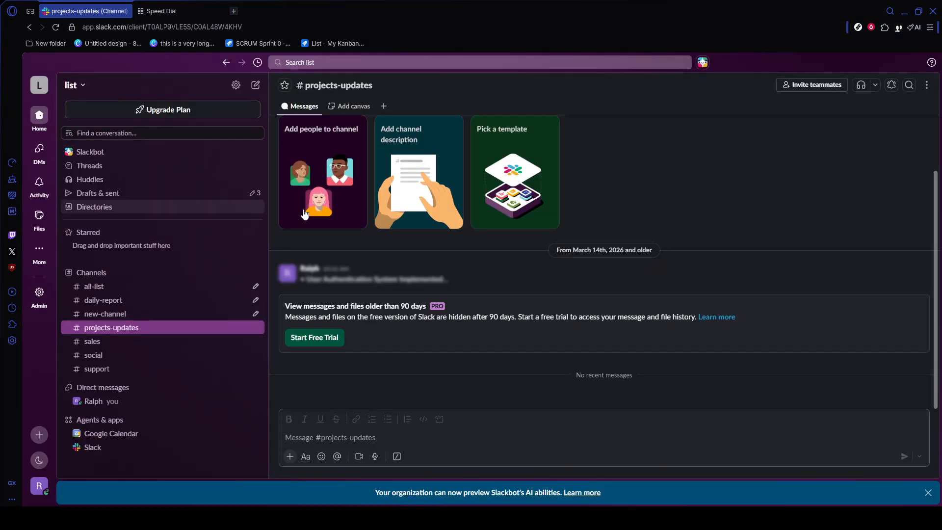
click(178, 6)
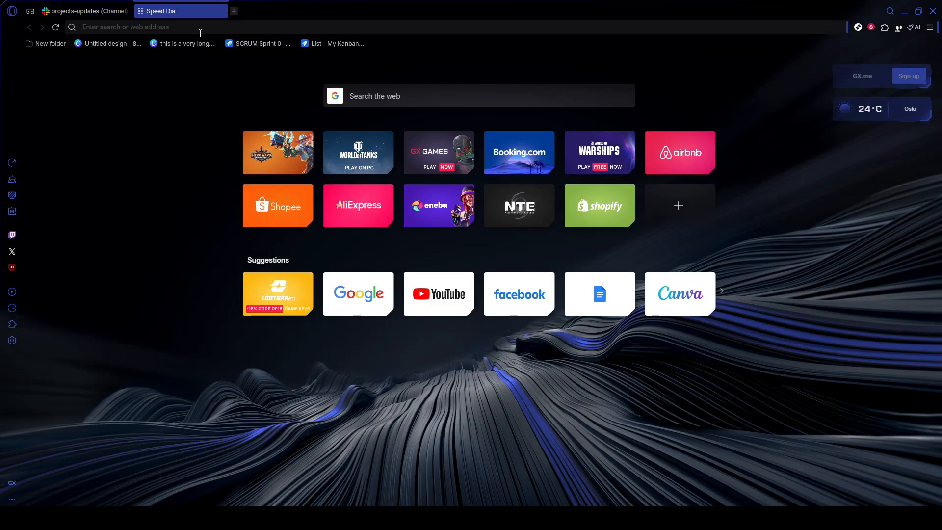
click(200, 33)
text(slac)
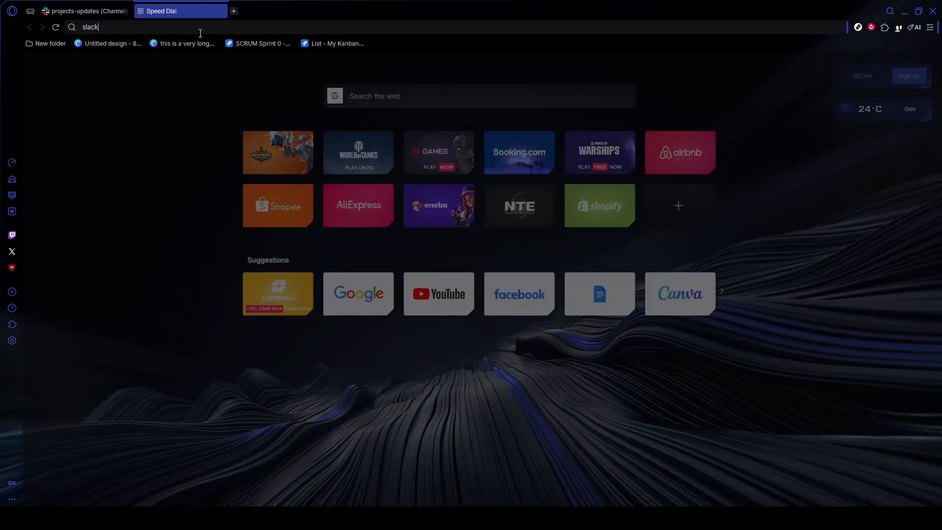
text(k api)
key(Return)
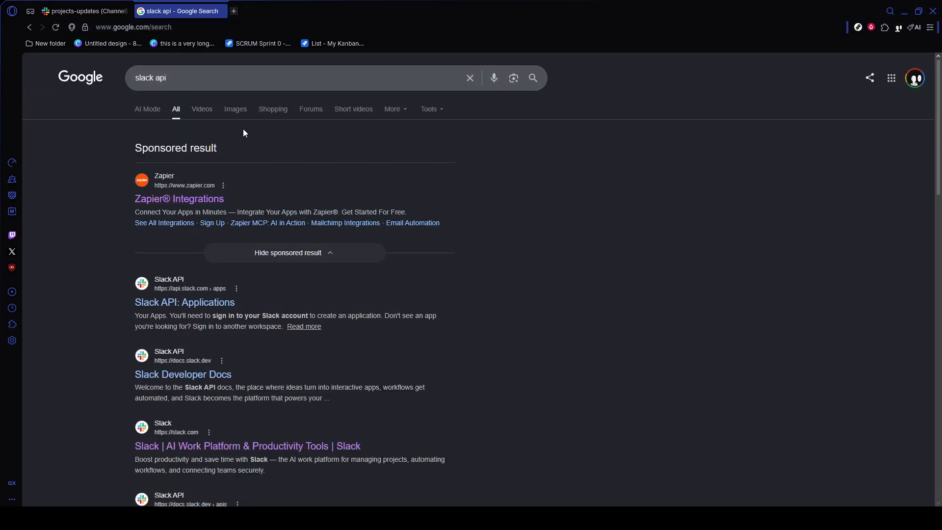
click(234, 303)
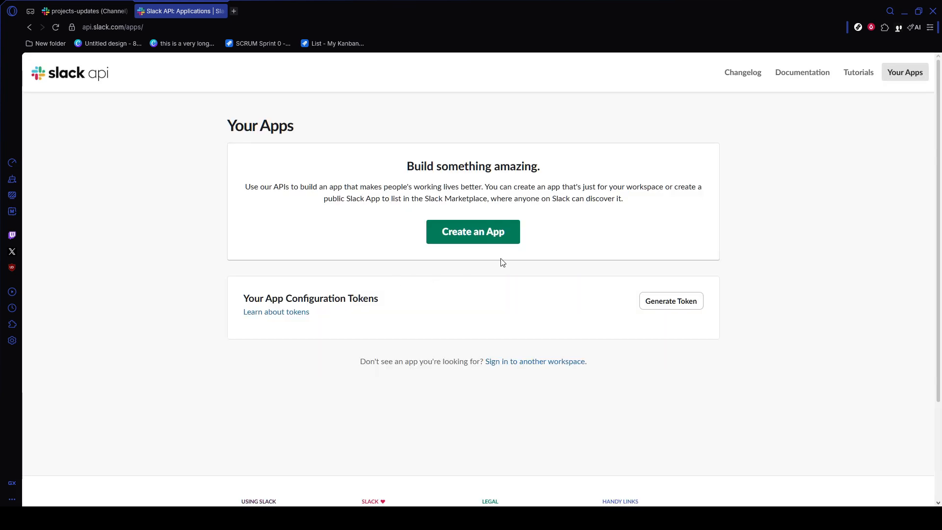
- Create a new app from scratch named "test" in the "list" workspace
click(465, 241)
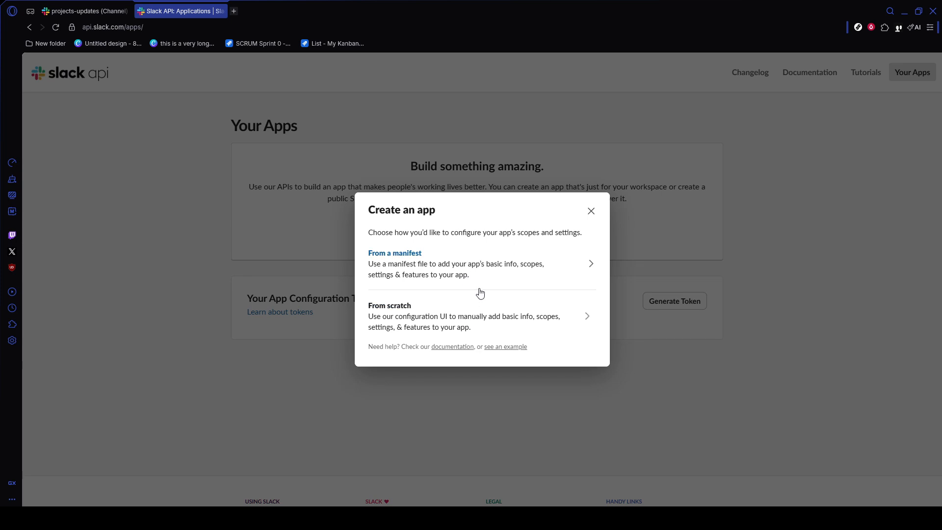
click(480, 315)
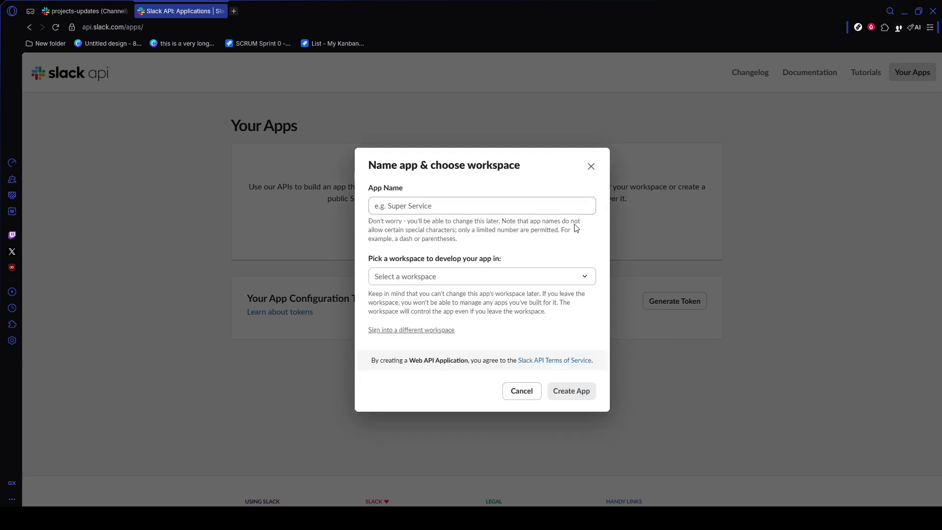
click(511, 206)
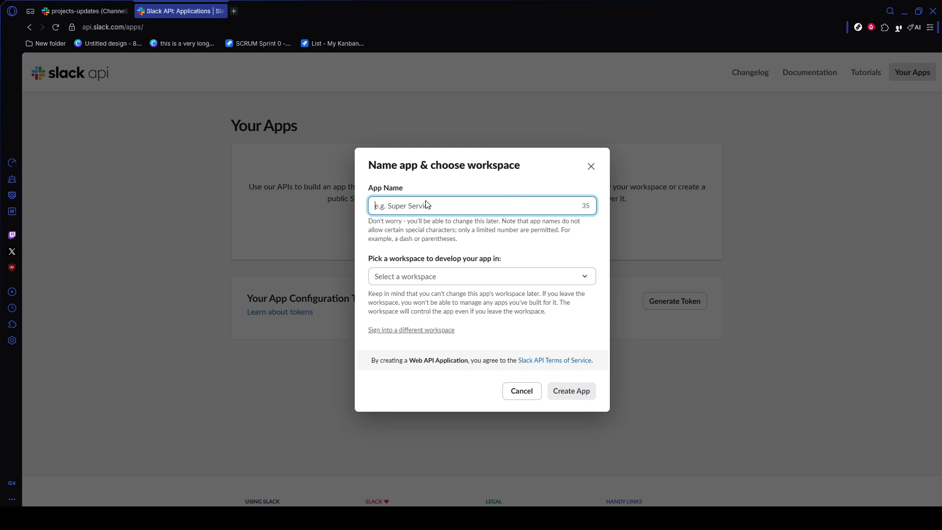
click(454, 275)
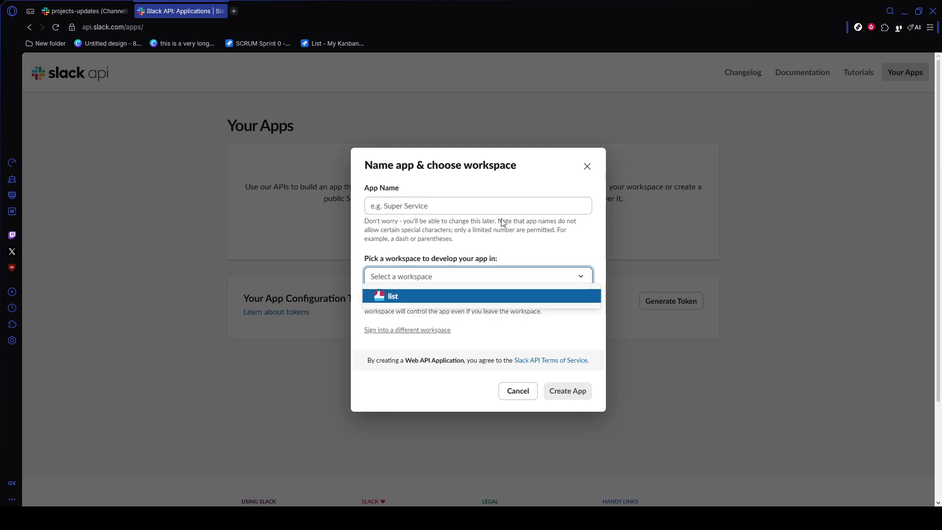
click(388, 296)
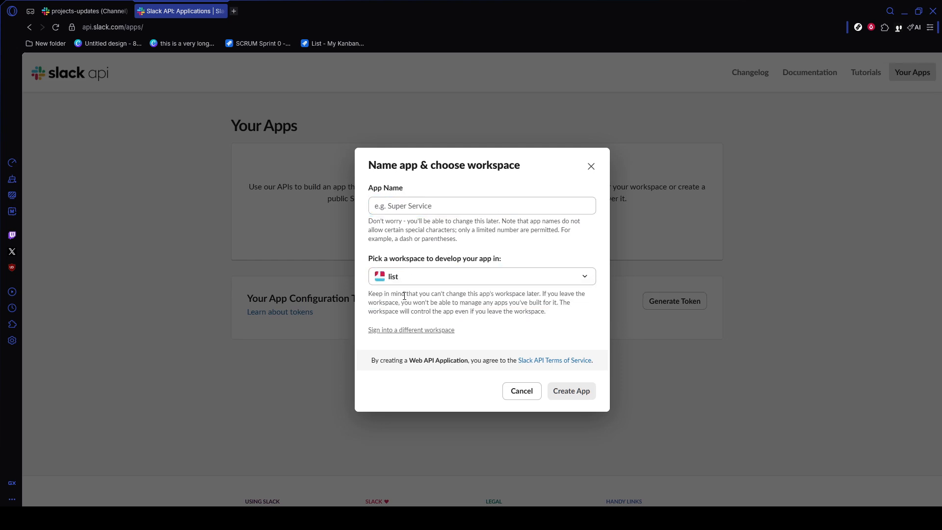
click(433, 205)
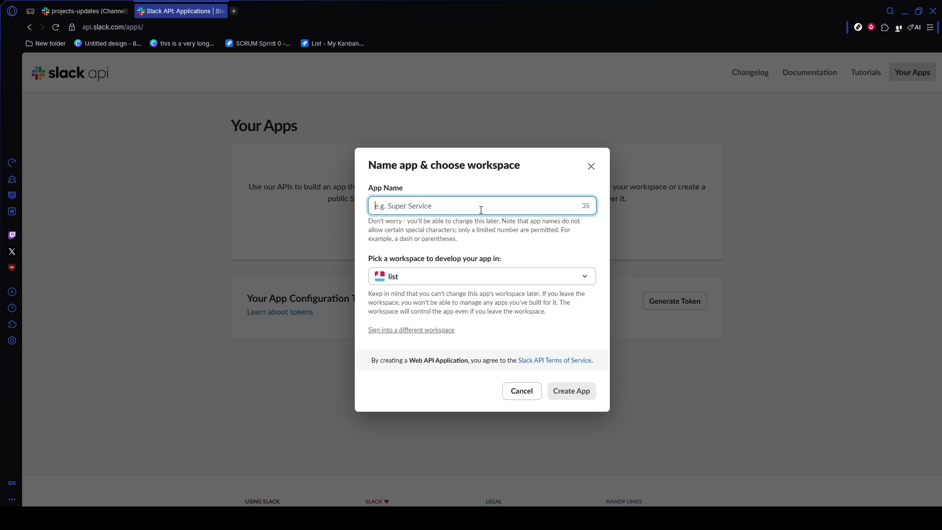
text(test)
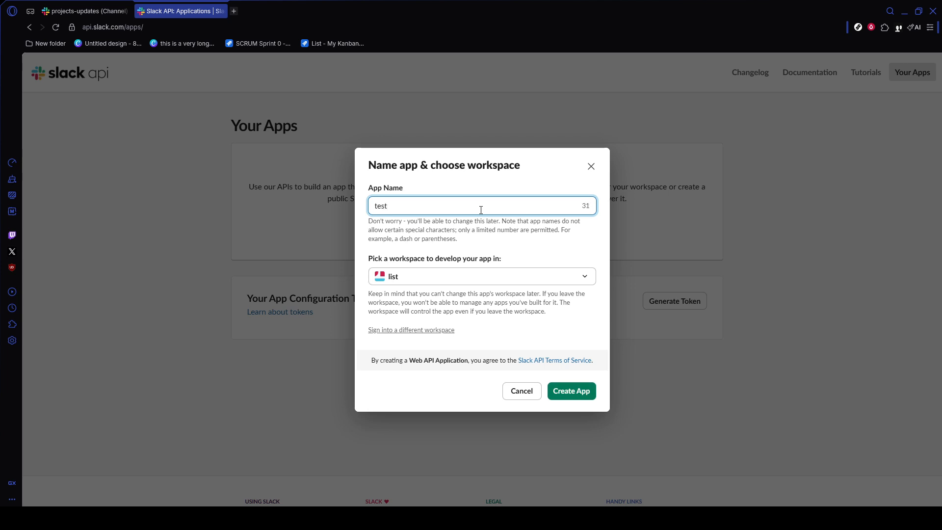
click(579, 392)
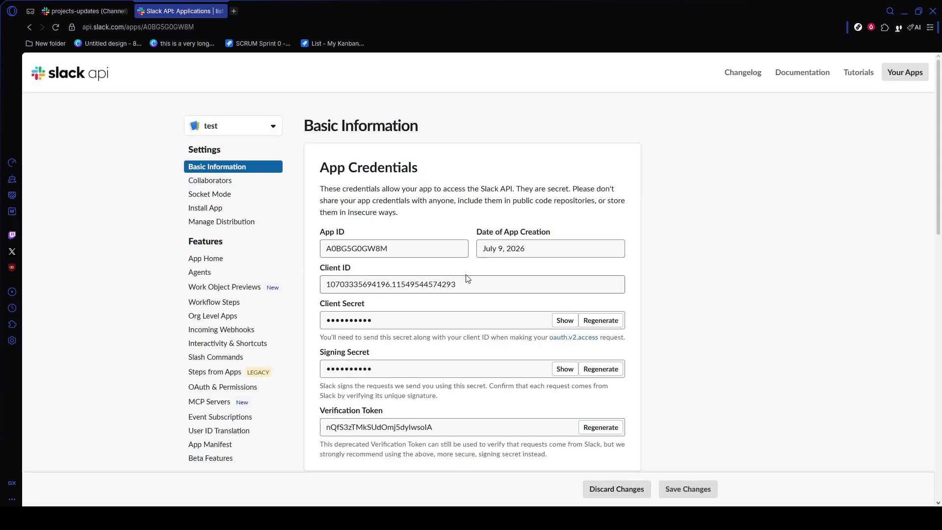
- Examine the test app's credentials, app-level tokens and display information, and return to the projects-updates channel in Slack
scroll(471, 280, down, 2)
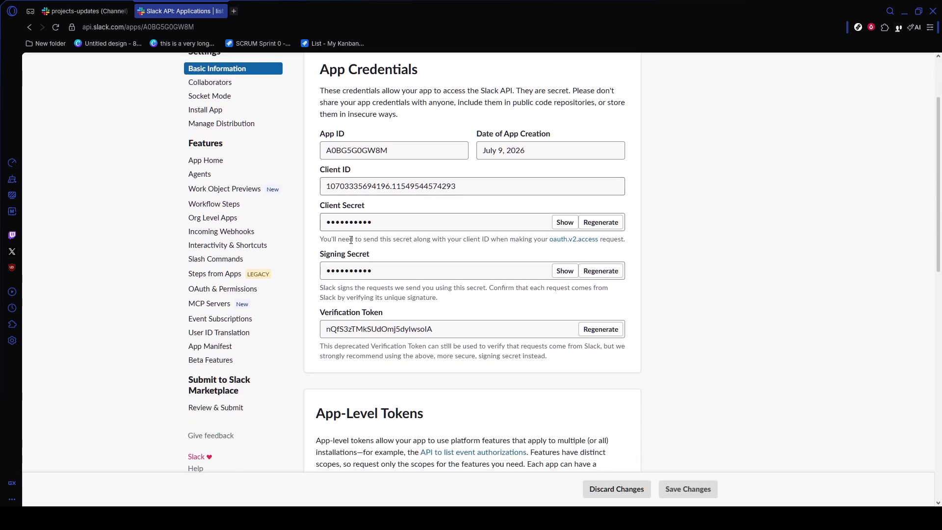
scroll(364, 283, down, 1)
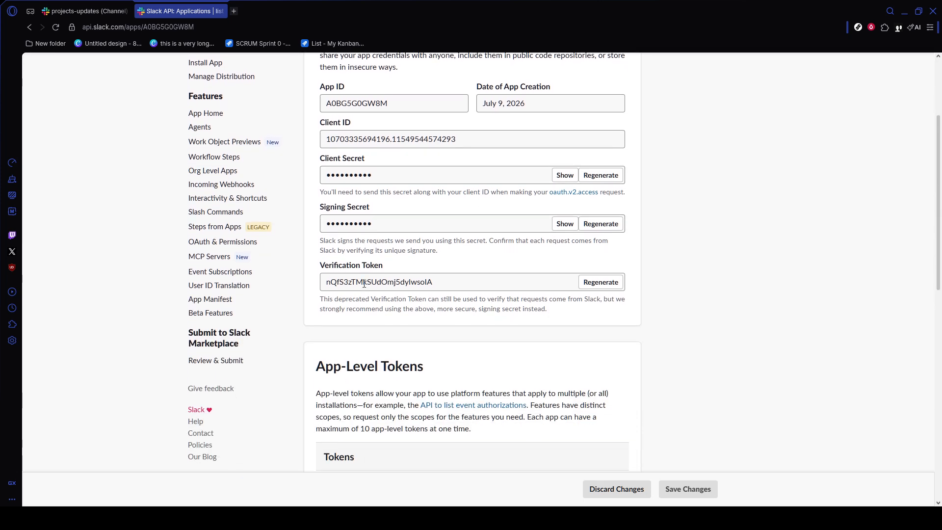
scroll(364, 283, down, 1)
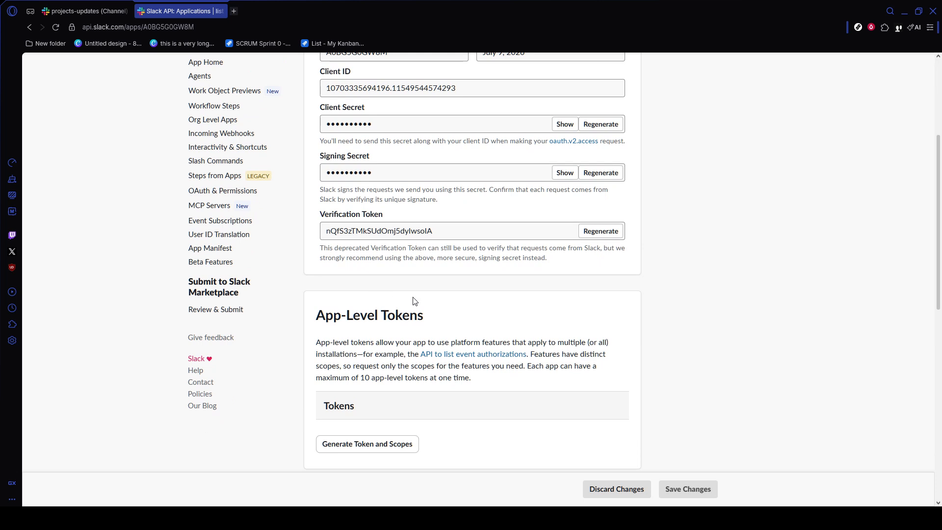
scroll(415, 301, up, 1)
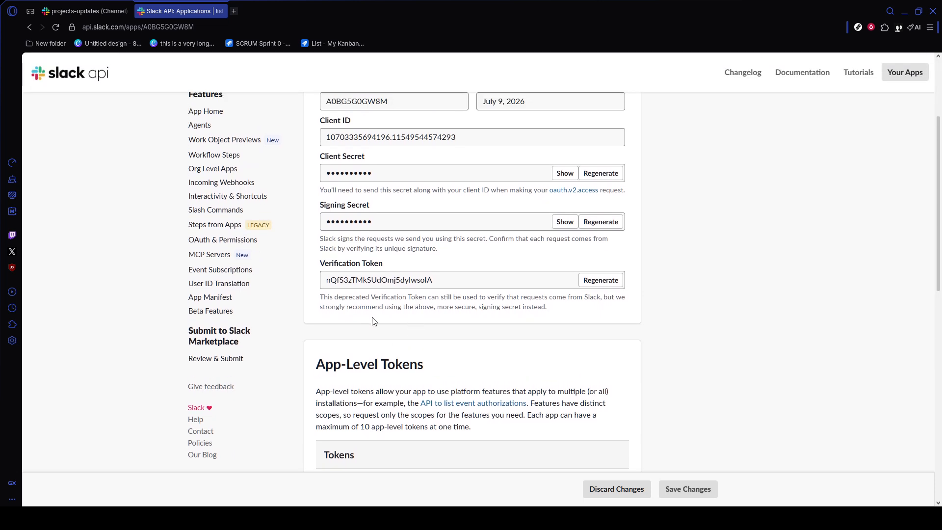
scroll(374, 320, down, 2)
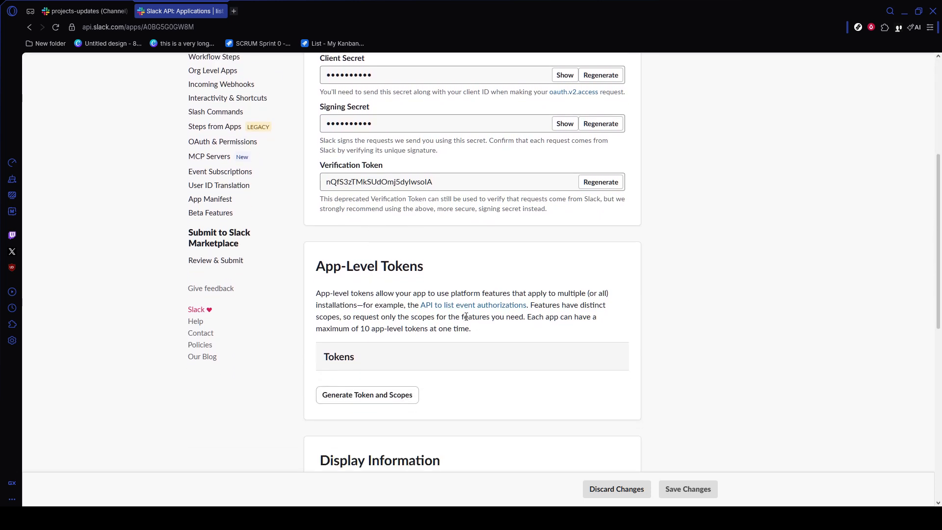
scroll(490, 307, down, 2)
scroll(582, 301, up, 3)
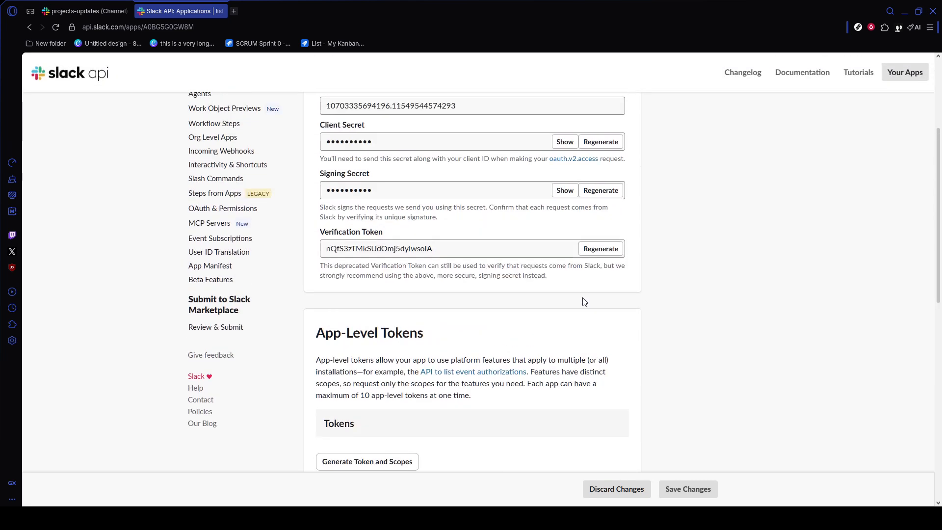
scroll(584, 301, up, 3)
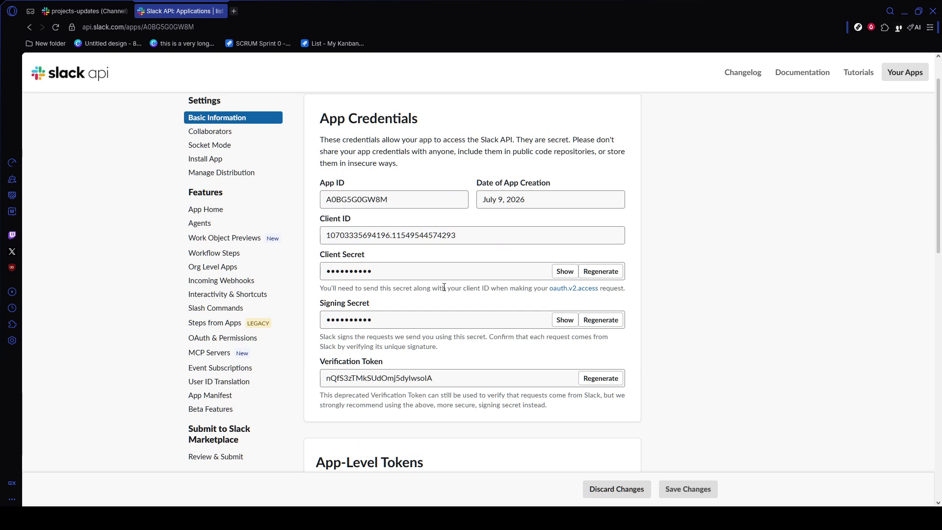
scroll(387, 298, down, 1)
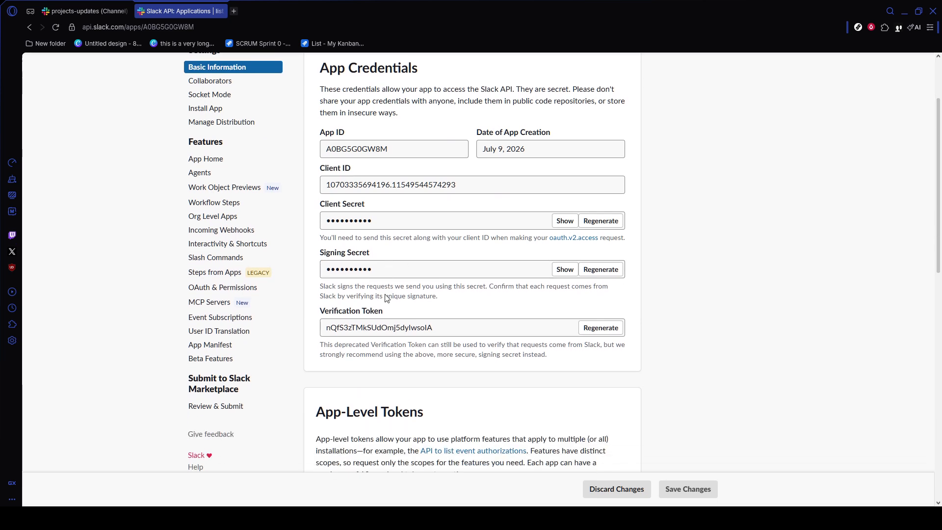
scroll(386, 298, down, 2)
scroll(387, 297, down, 2)
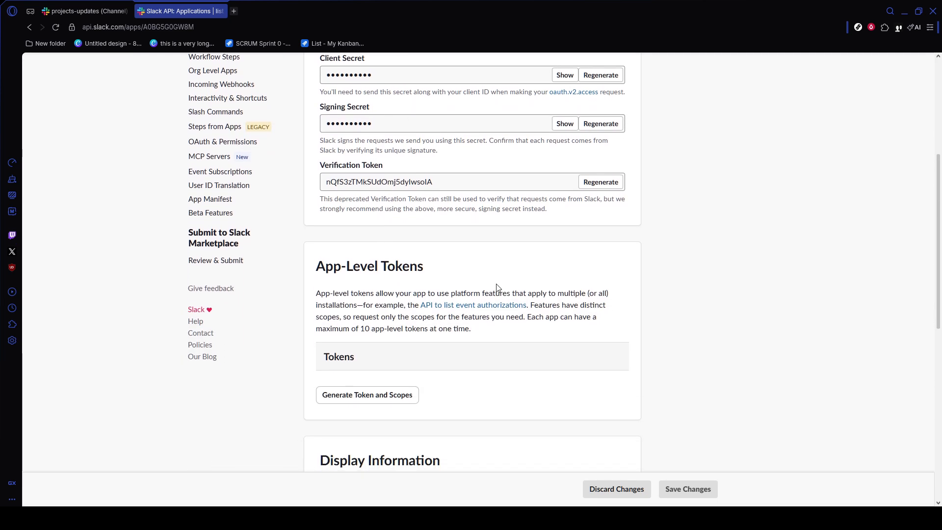
scroll(530, 263, down, 2)
scroll(530, 264, down, 4)
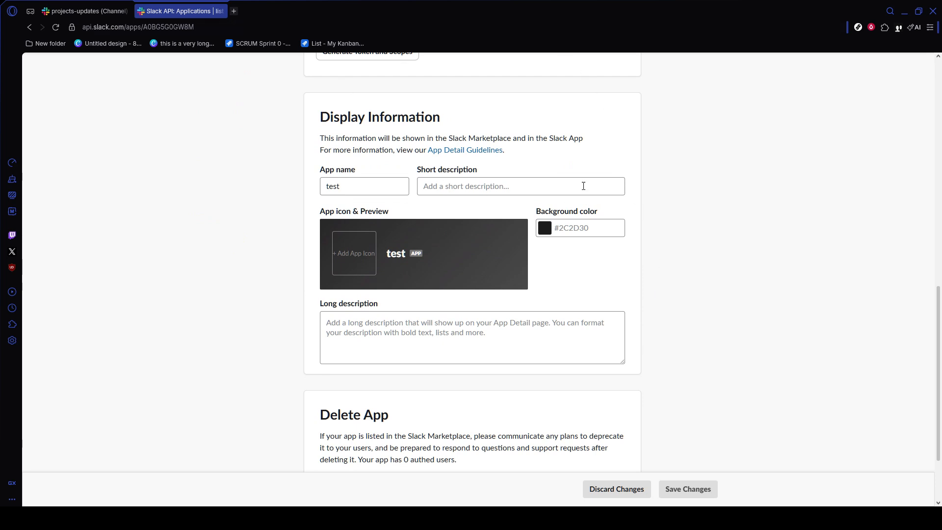
scroll(520, 221, down, 2)
scroll(573, 236, up, 10)
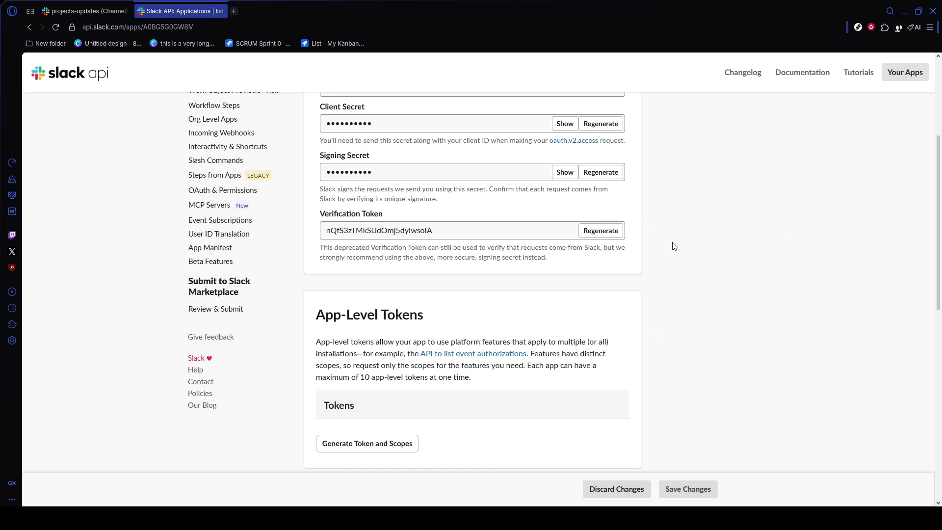
click(88, 8)
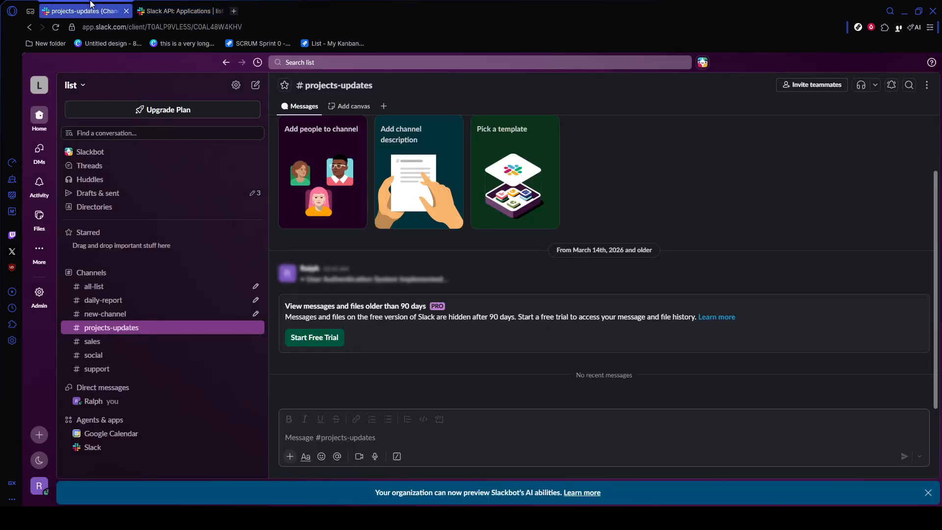